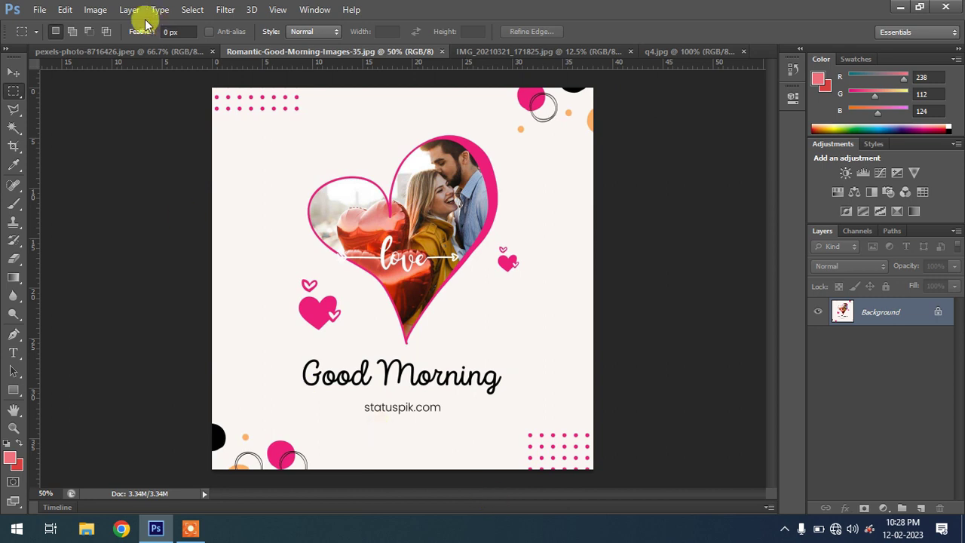
# - Bring the laptop-on-table photo q4.jpg to the front from the open document tabs
pyautogui.click(132, 52)
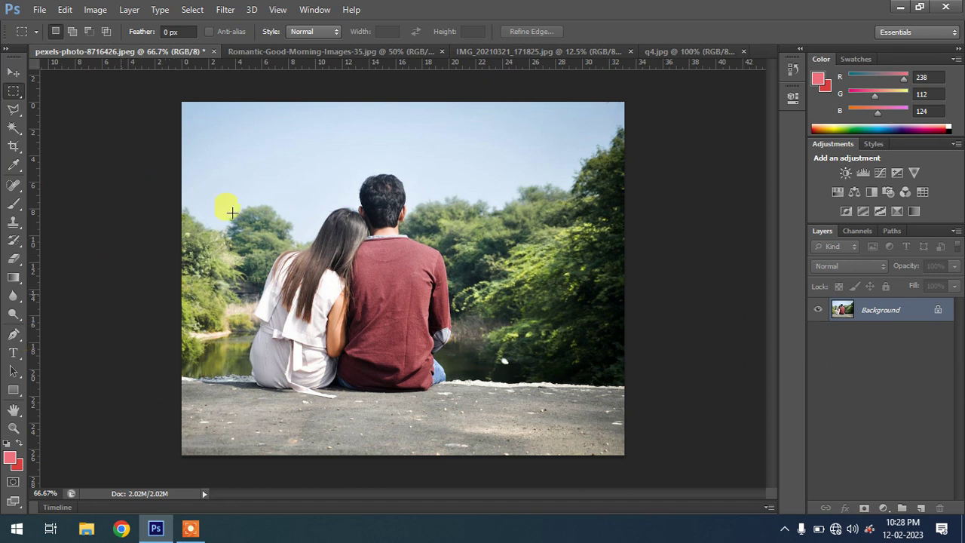
pyautogui.click(677, 52)
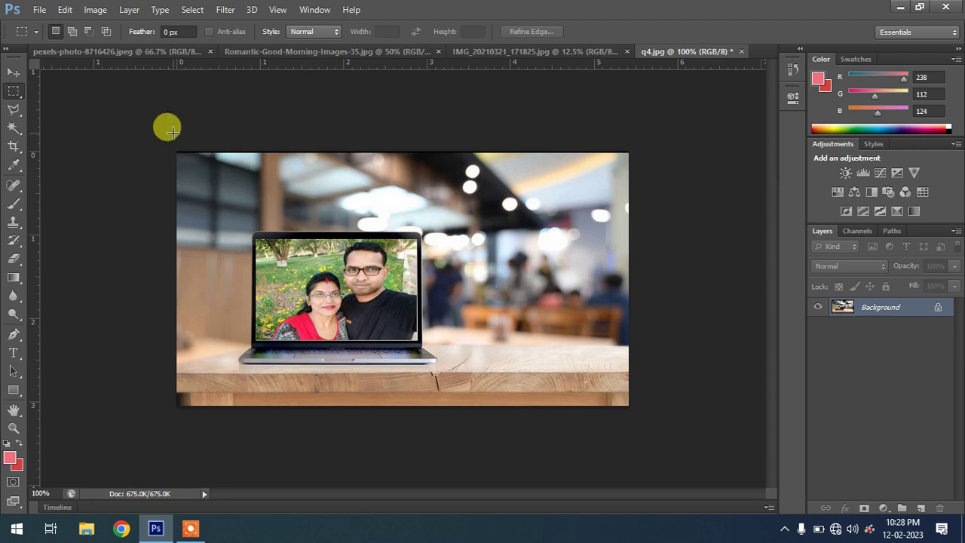
# - Widen q4.jpg's canvas from 5.42 to 6.9 cm with a right-middle anchor, adding a left strip
pyautogui.click(87, 14)
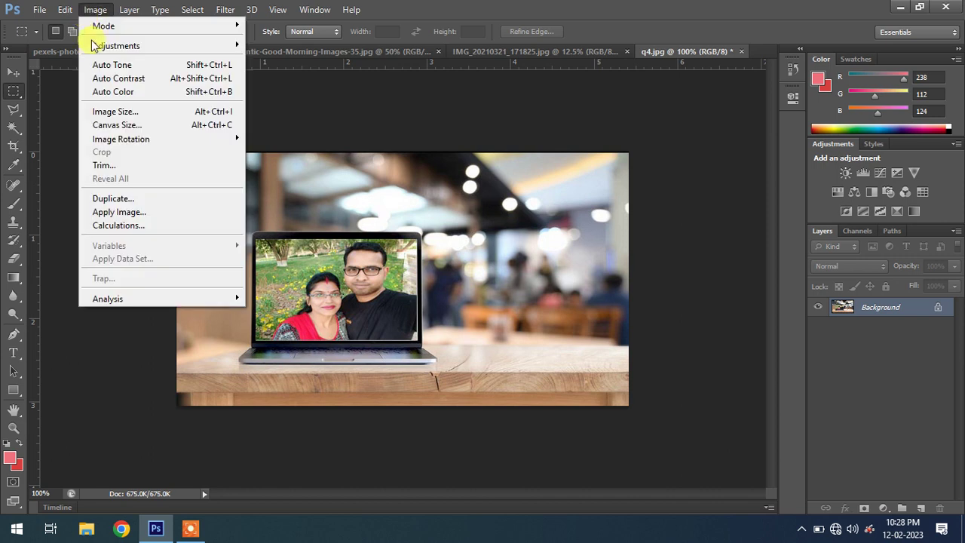
pyautogui.click(106, 125)
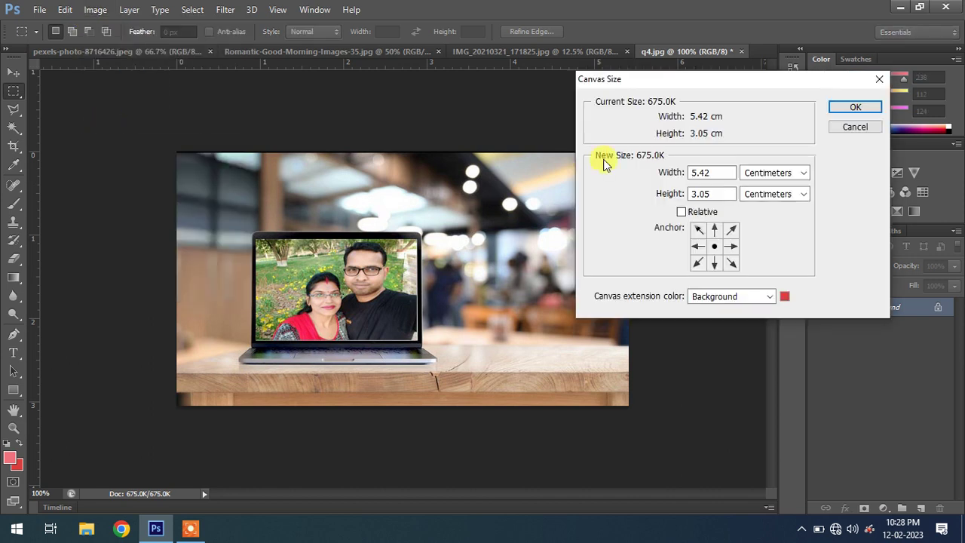
pyautogui.doubleClick(708, 194)
pyautogui.click(712, 198)
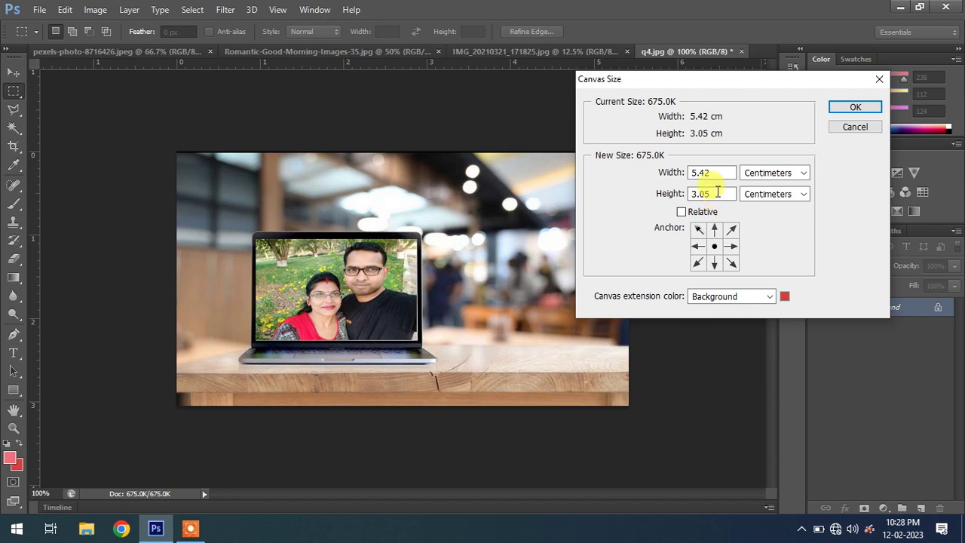
pyautogui.click(731, 248)
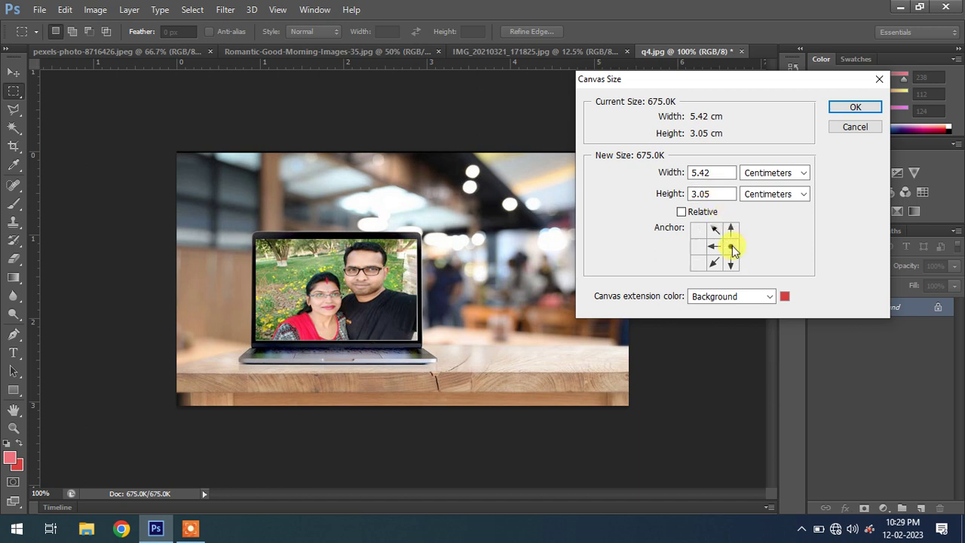
pyautogui.doubleClick(711, 172)
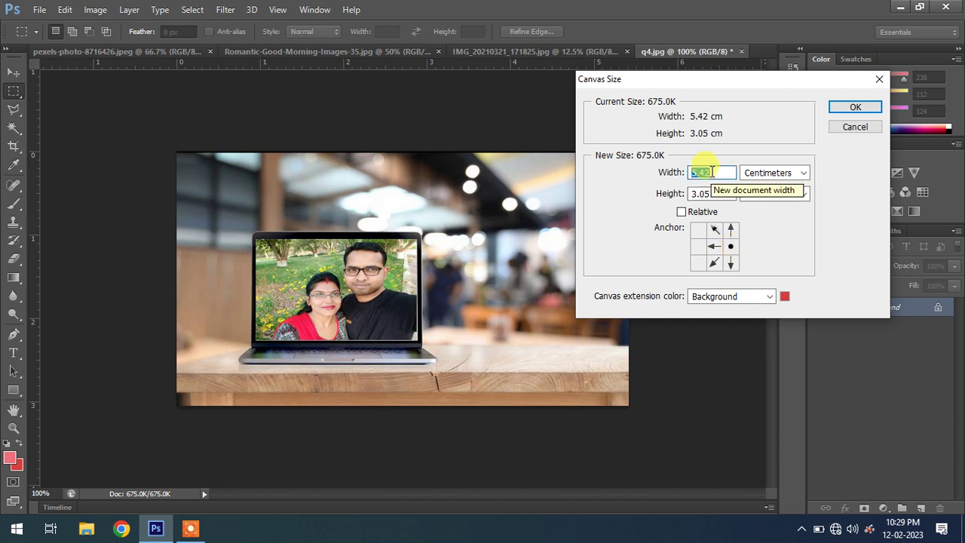
pyautogui.write('6.')
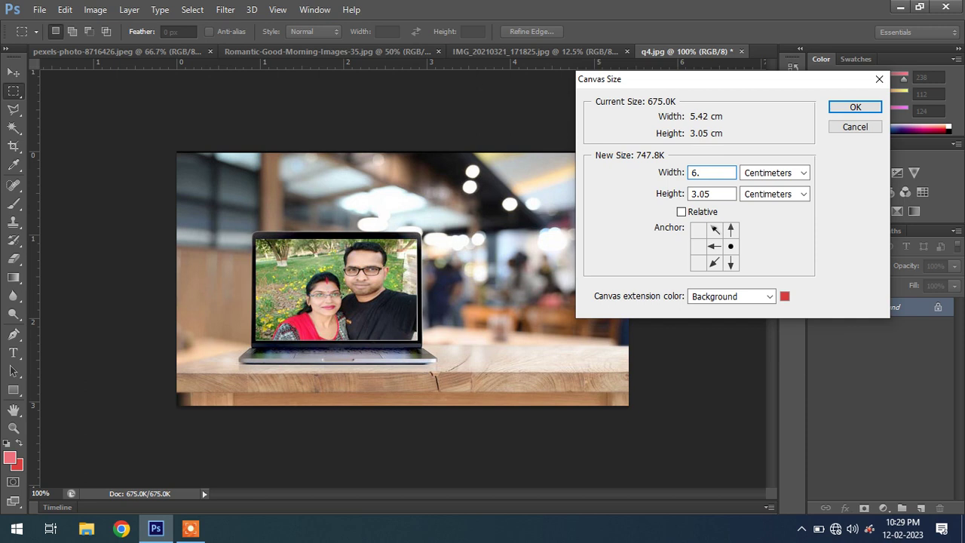
pyautogui.write('9')
pyautogui.click(854, 110)
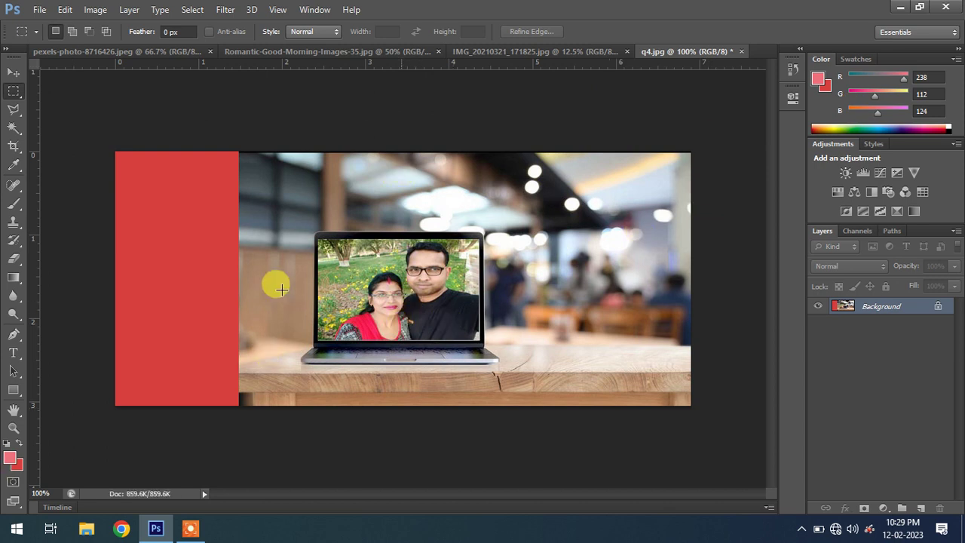
# - Magic-wand the red left strip and Content-Aware fill it with café and table background
pyautogui.click(15, 130)
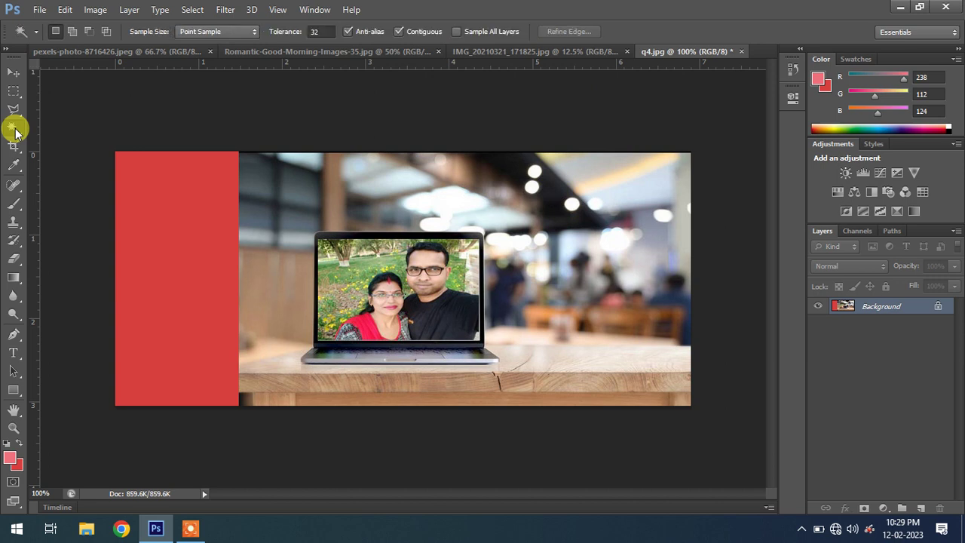
pyautogui.click(148, 258)
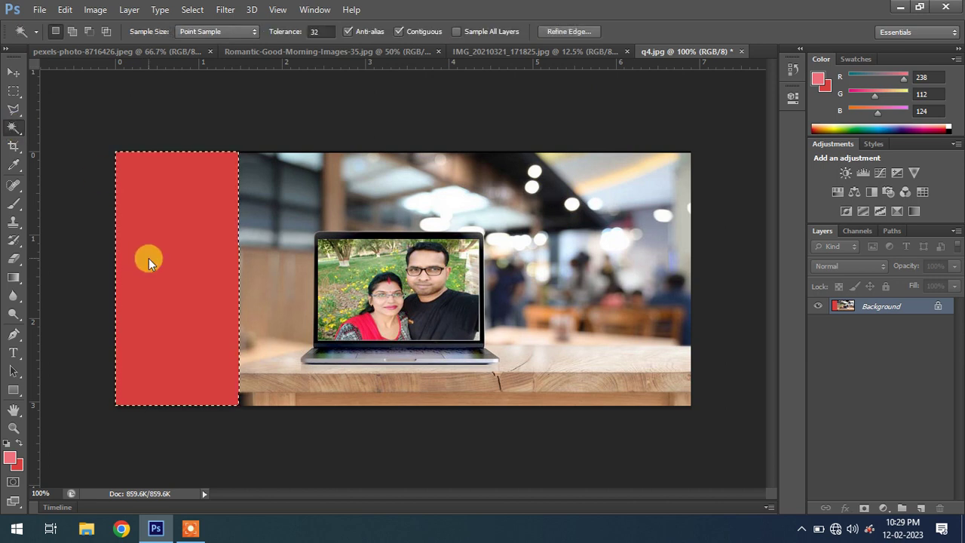
pyautogui.click(15, 90)
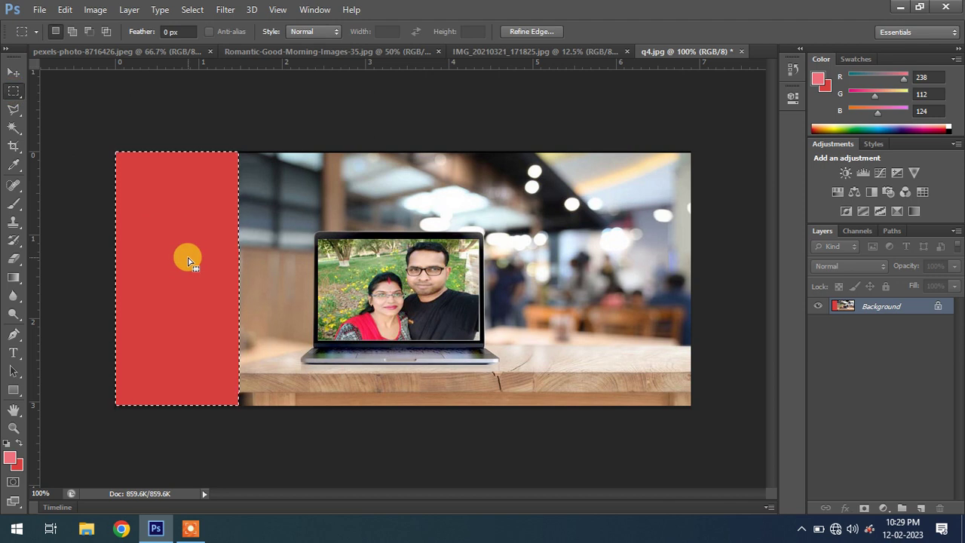
pyautogui.rightClick(189, 259)
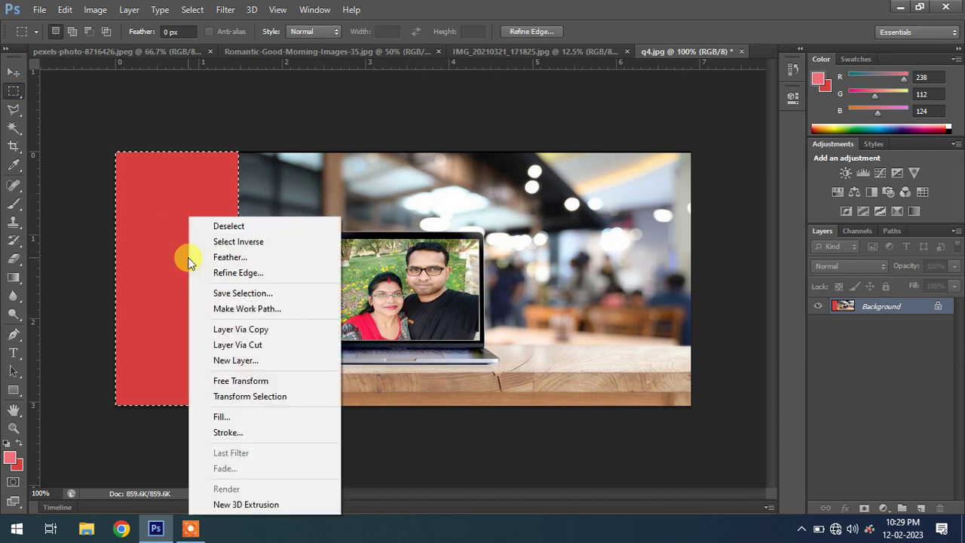
pyautogui.click(209, 417)
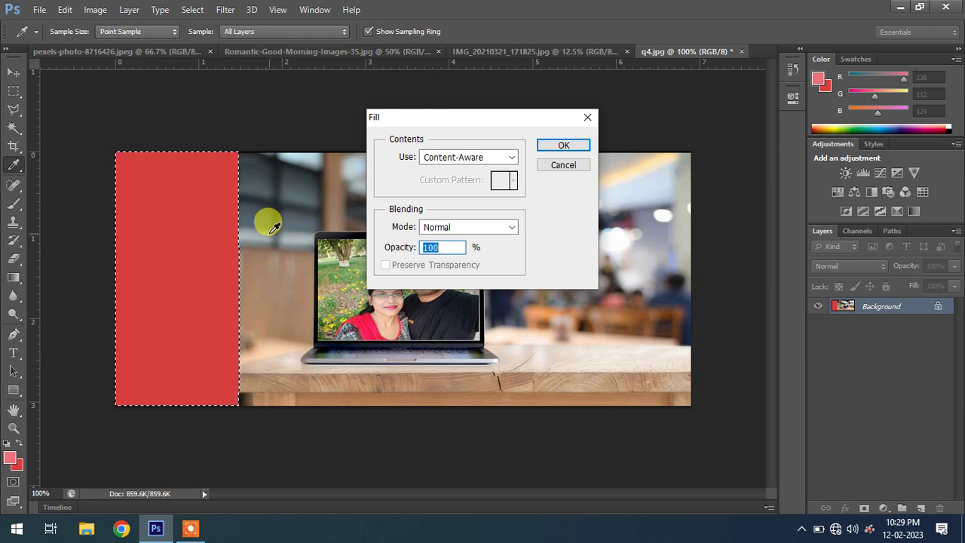
pyautogui.click(563, 146)
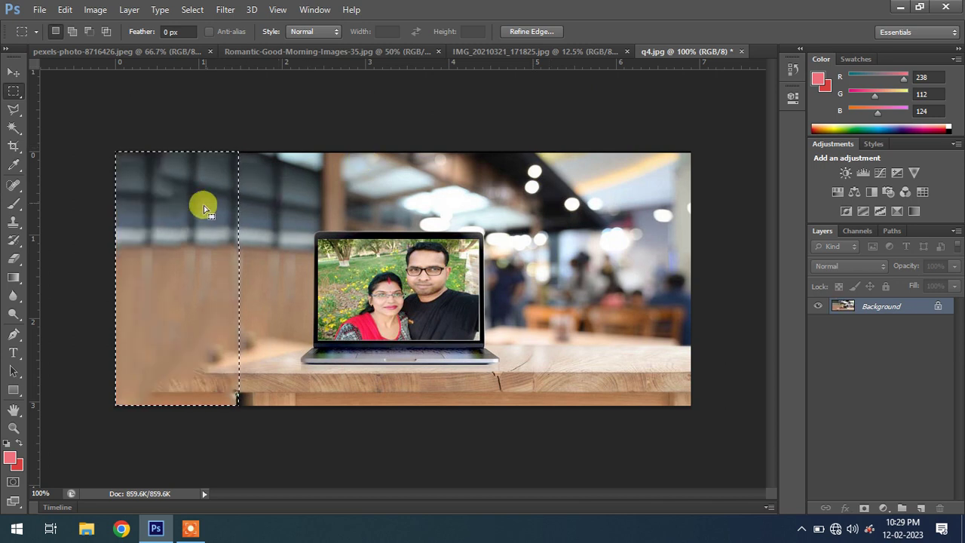
# - Deselect the filled strip and zoom in and out to check the seamless result
pyautogui.click(204, 274)
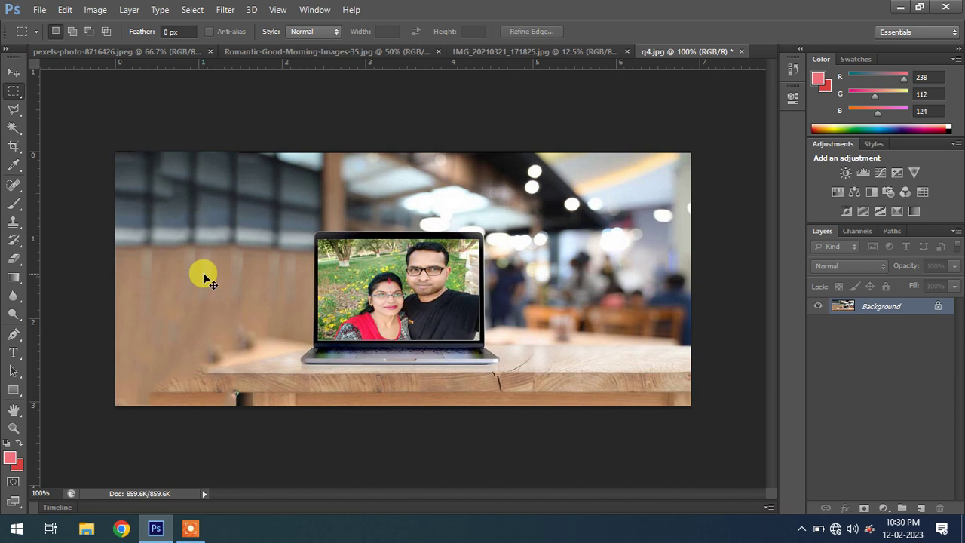
pyautogui.hotkey('ctrl', '+')
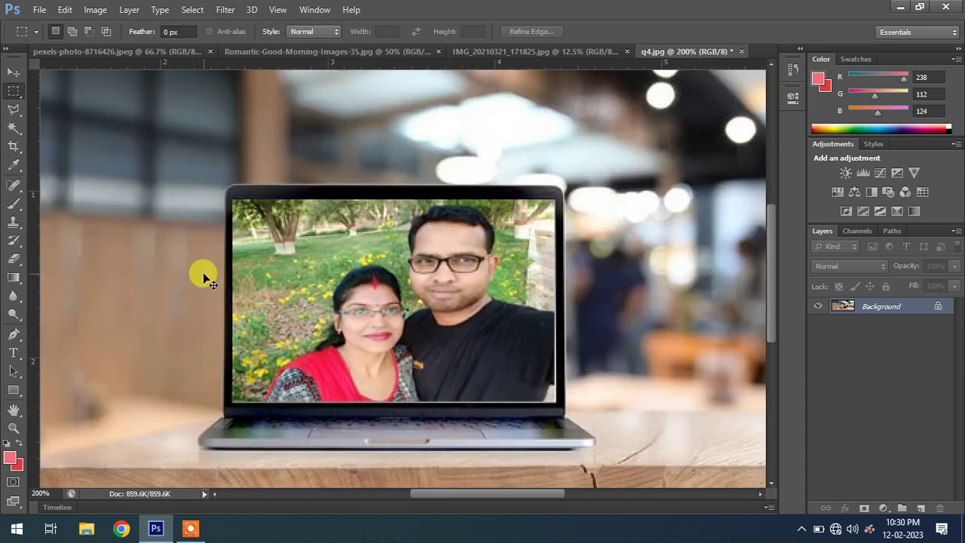
pyautogui.hotkey('ctrl', '-')
pyautogui.hotkey('ctrl', '-')
pyautogui.hotkey('ctrl', '-')
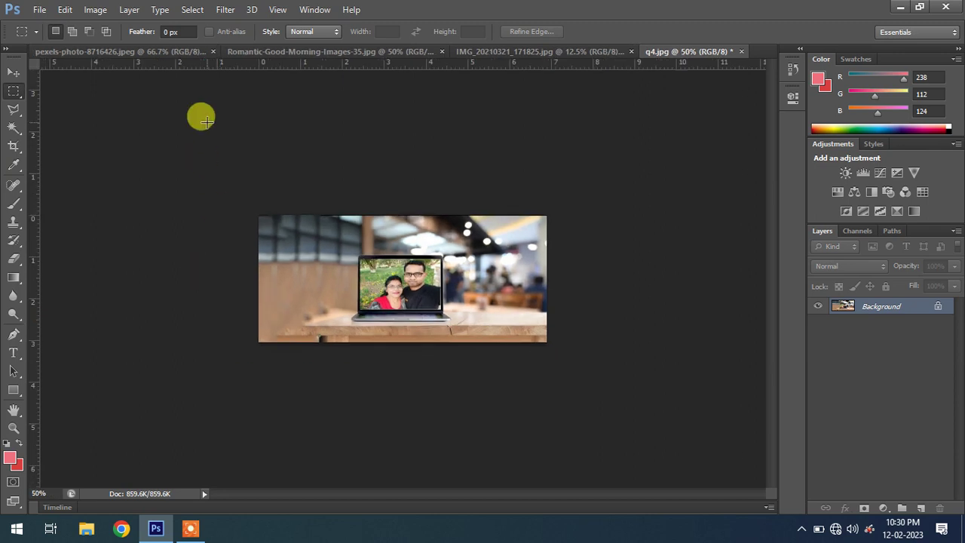
# - On the couple photo, set canvas width to 38 cm with a right-middle anchor
pyautogui.click(160, 54)
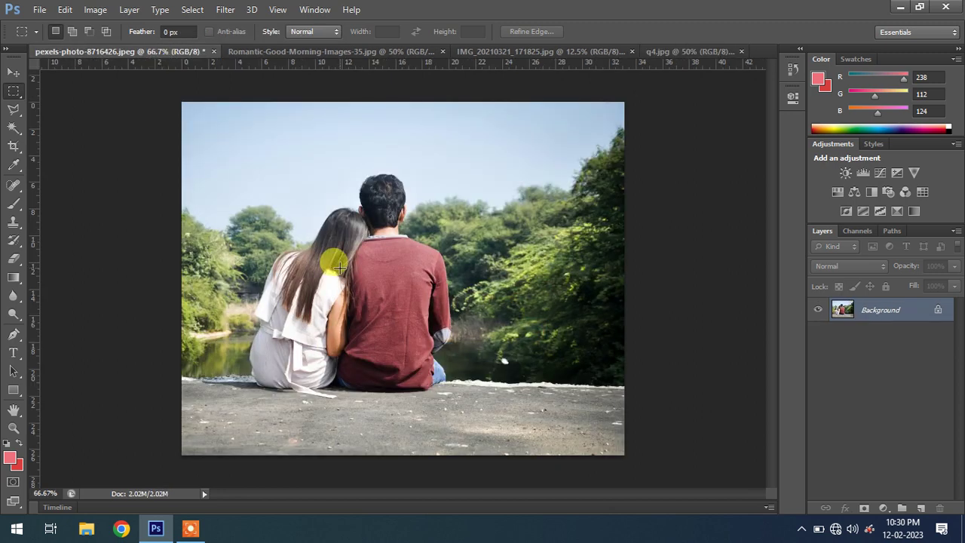
pyautogui.hotkey('ctrl', '-')
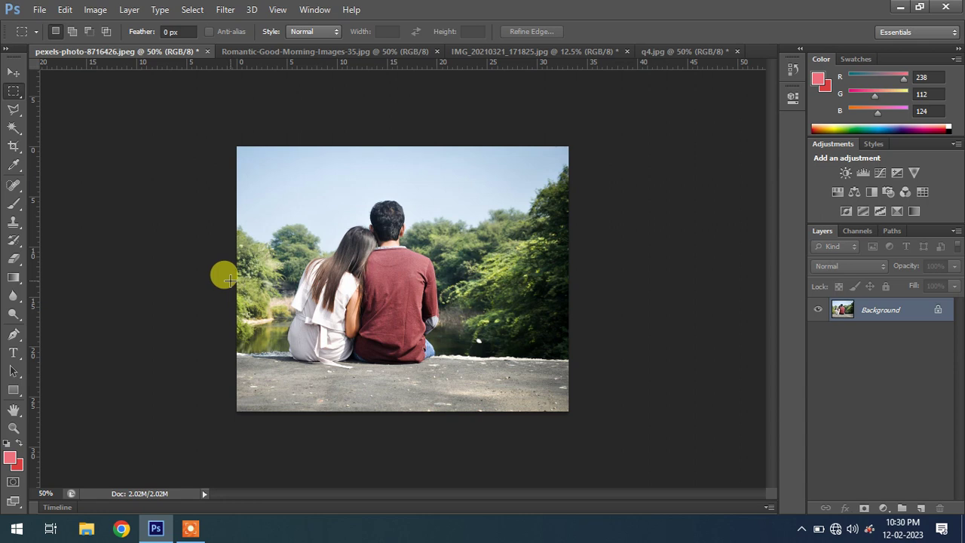
pyautogui.click(91, 11)
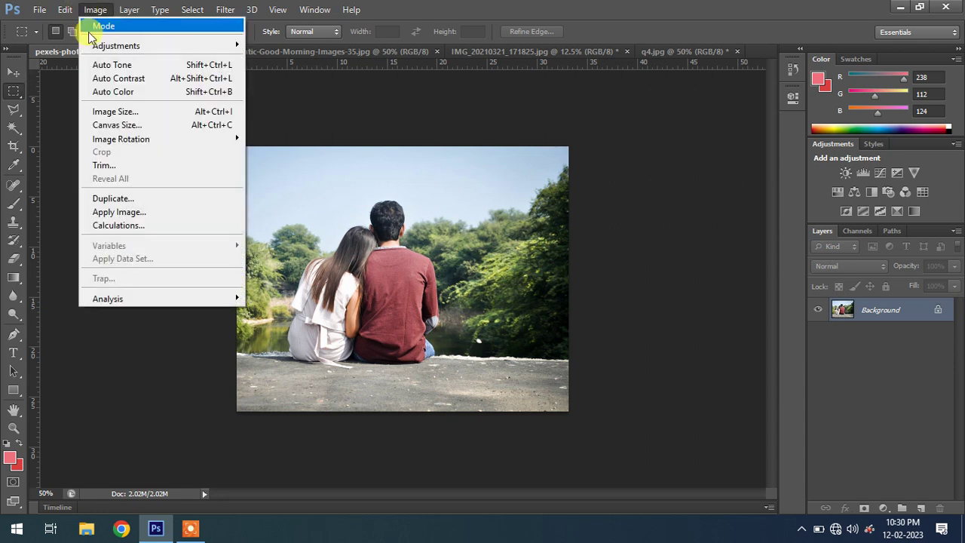
pyautogui.click(114, 126)
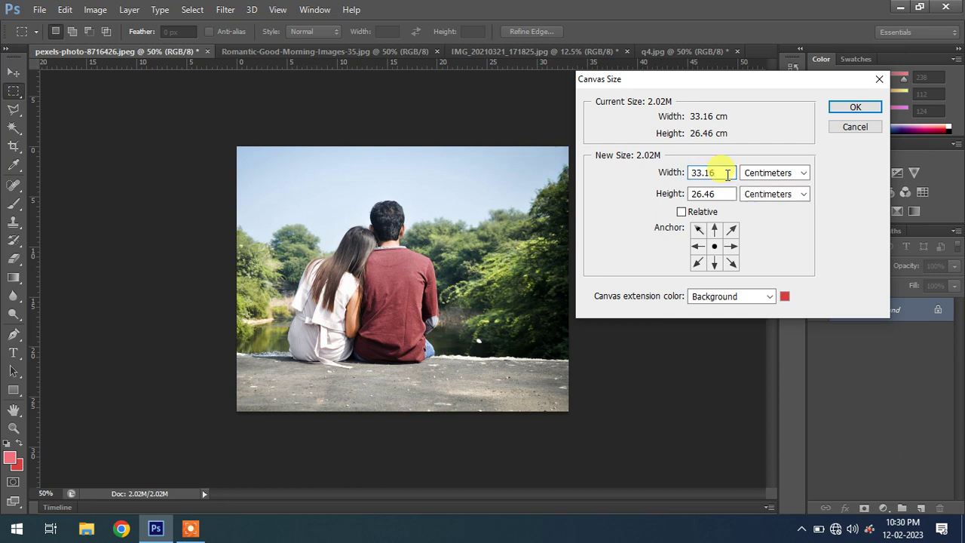
pyautogui.press('BackSpace')
pyautogui.press('BackSpace')
pyautogui.press('BackSpace')
pyautogui.press('BackSpace')
pyautogui.press('BackSpace')
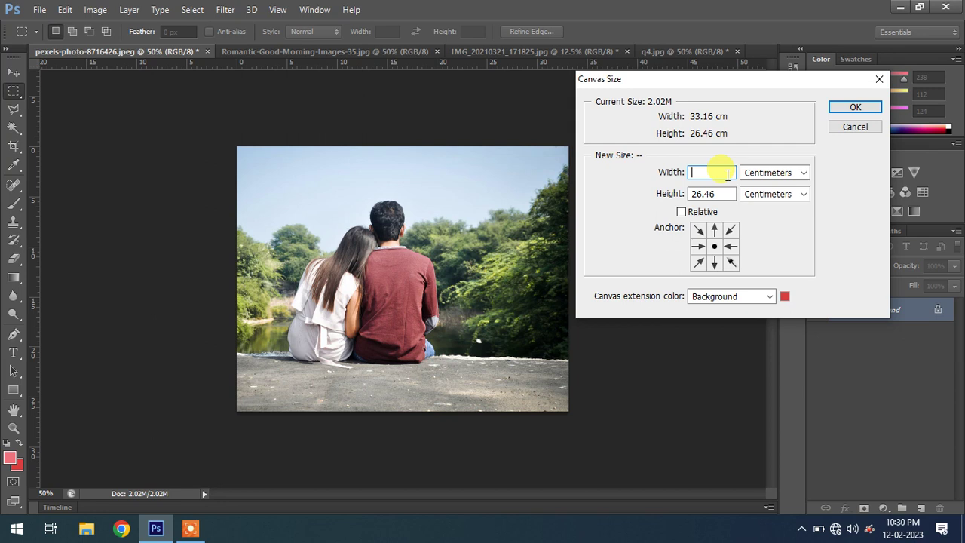
pyautogui.write('38')
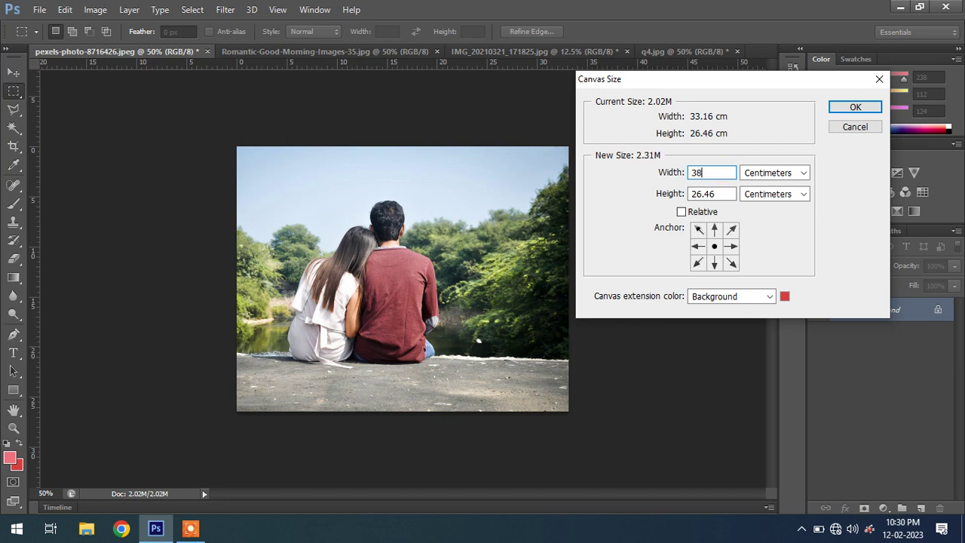
pyautogui.click(732, 245)
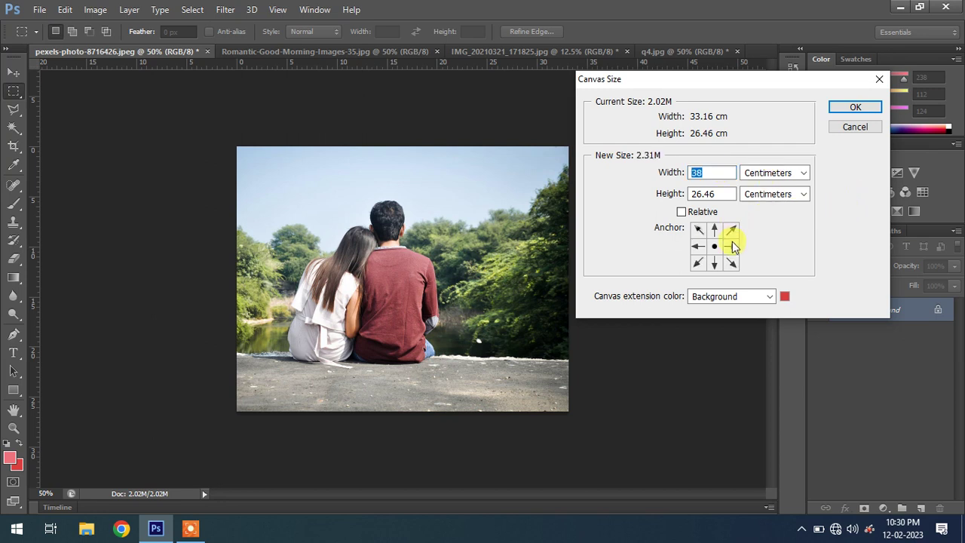
pyautogui.click(846, 107)
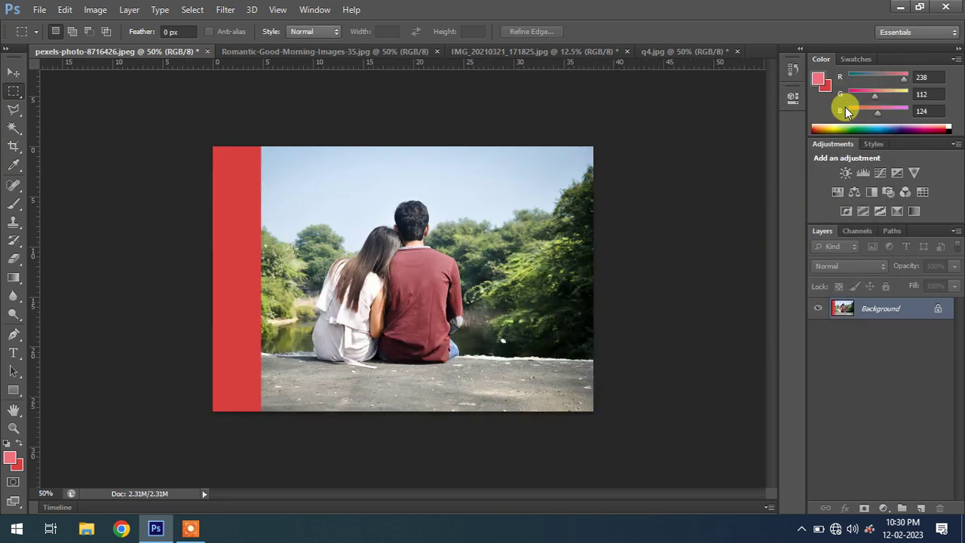
# - Magic-wand the solid red strip on the couple photo's left side
pyautogui.click(14, 127)
pyautogui.click(233, 227)
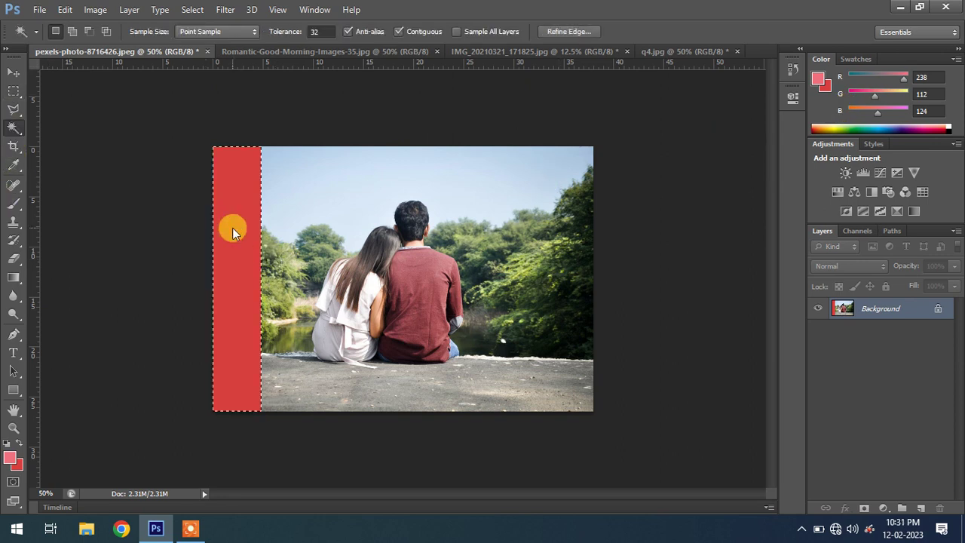
# - Fill the selected left strip using Content-Aware to continue the sky, trees and water
pyautogui.click(18, 91)
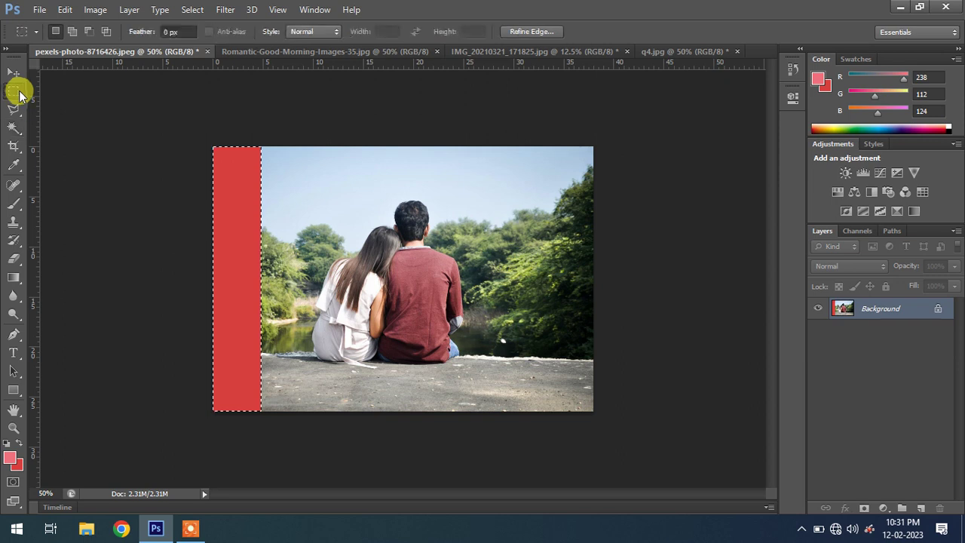
pyautogui.rightClick(228, 229)
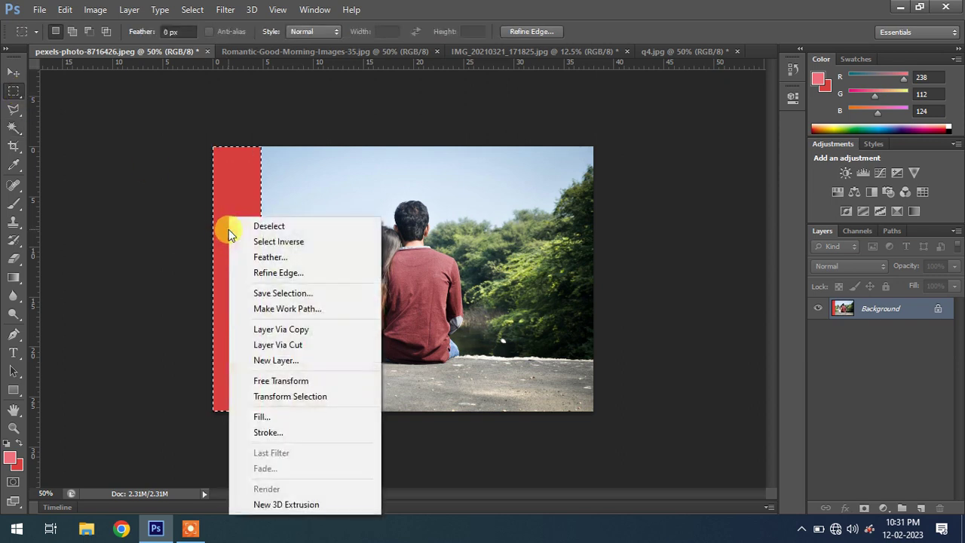
pyautogui.click(262, 419)
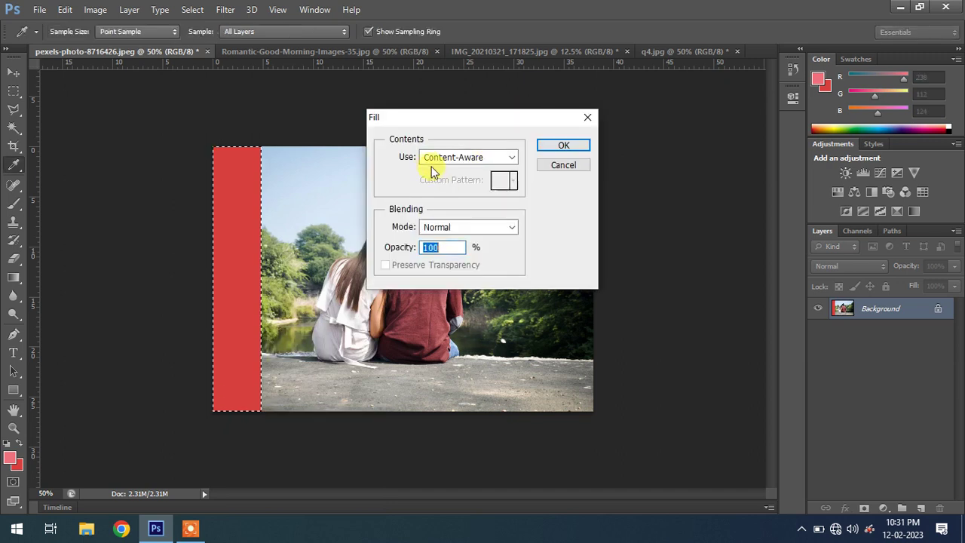
pyautogui.click(471, 159)
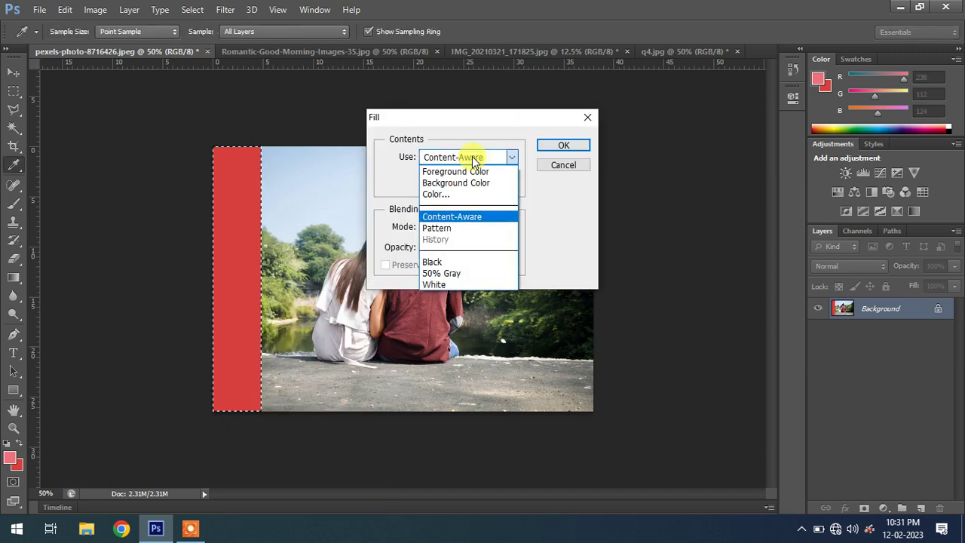
pyautogui.click(457, 217)
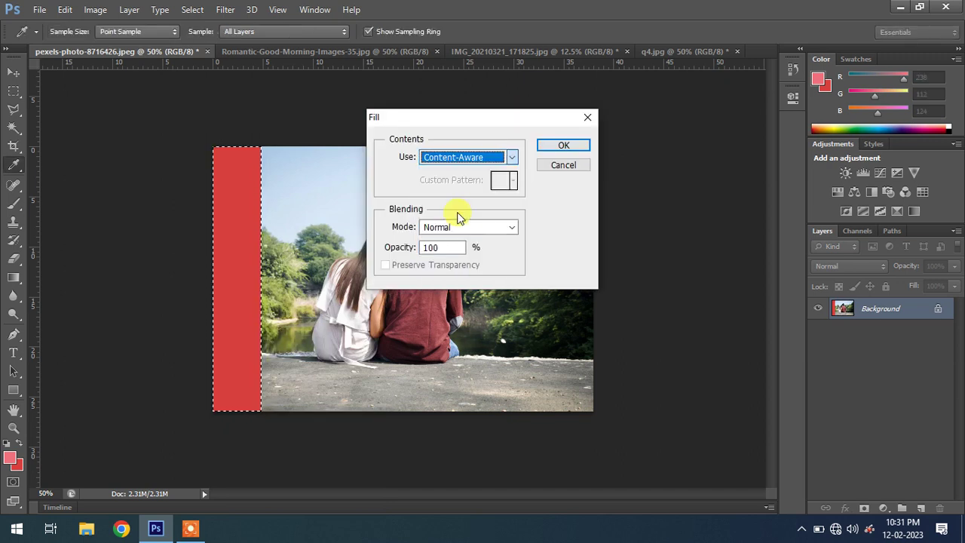
pyautogui.click(555, 145)
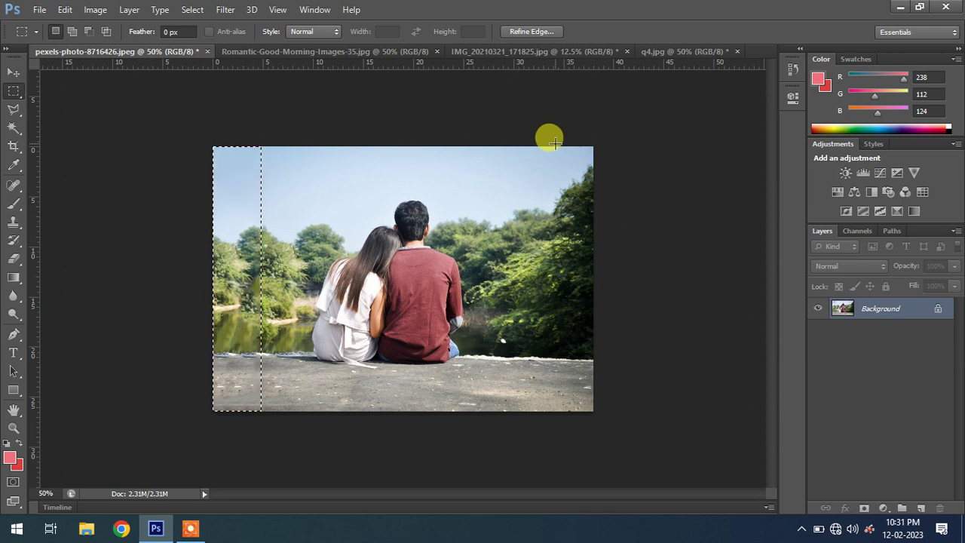
# - Deselect the couple photo and bring IMG_20210321_171825.jpg to the front
pyautogui.click(315, 269)
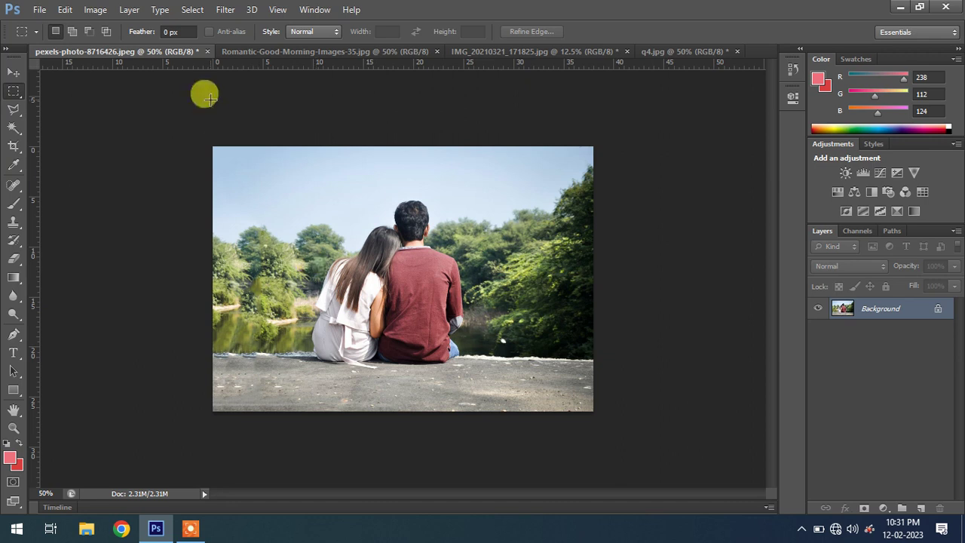
pyautogui.click(281, 52)
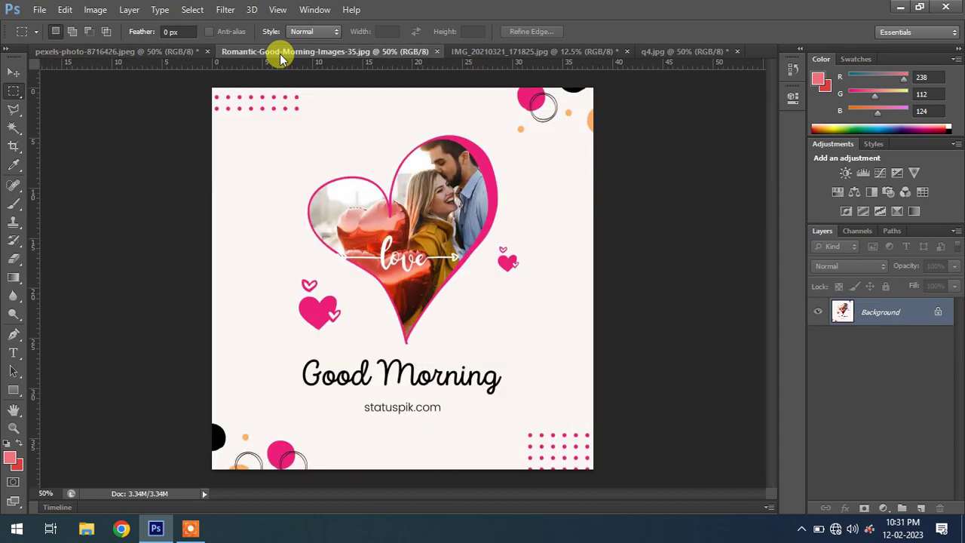
pyautogui.click(483, 54)
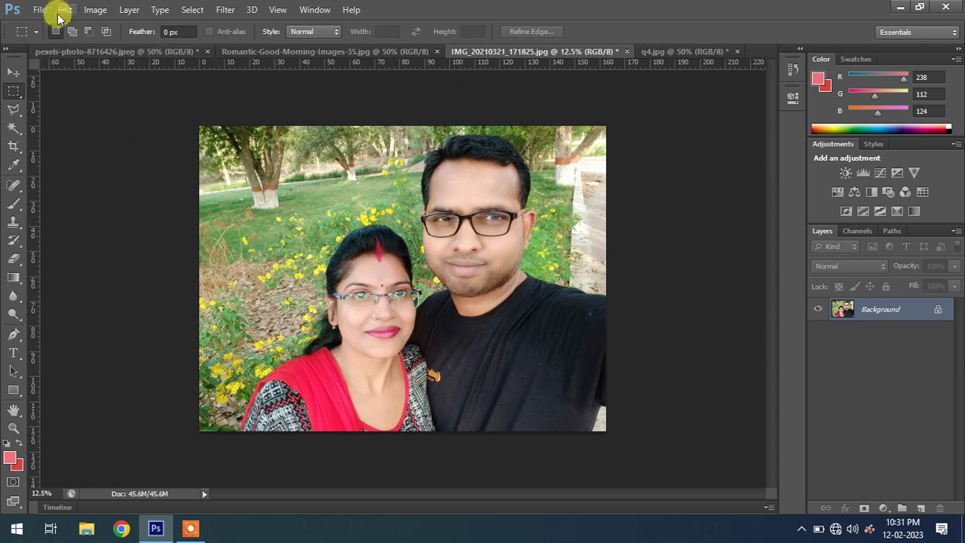
# - Set the selfie's canvas width to 168 cm with a left-middle anchor, adding a right strip
pyautogui.click(89, 9)
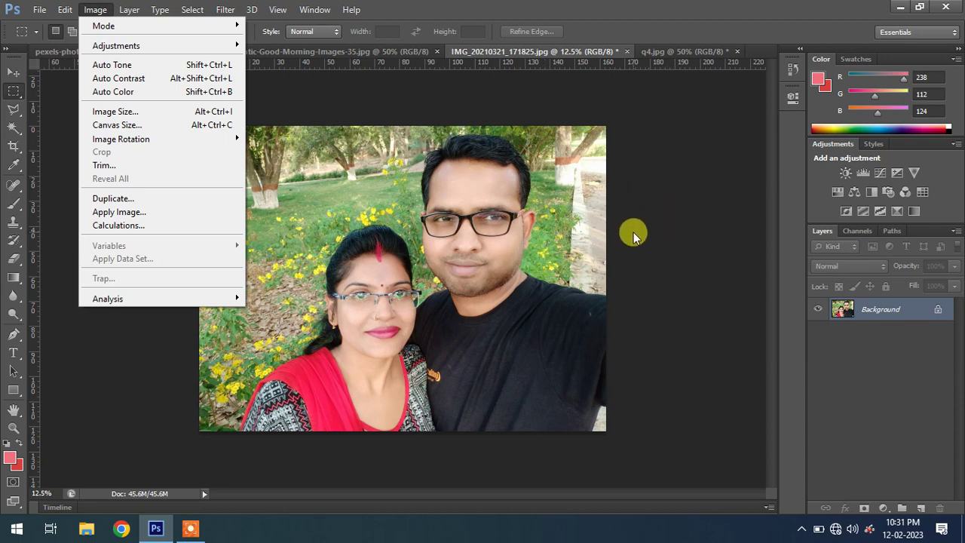
pyautogui.click(588, 258)
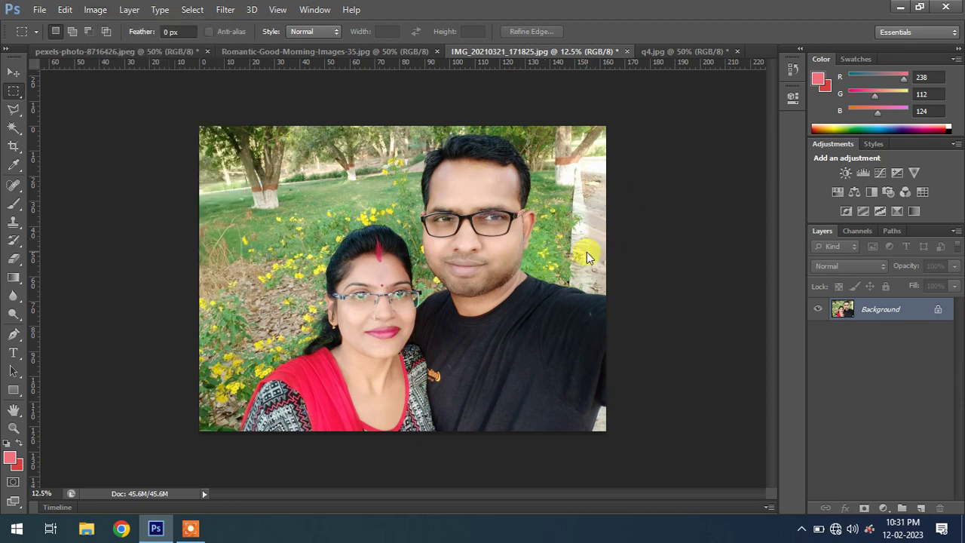
pyautogui.click(99, 9)
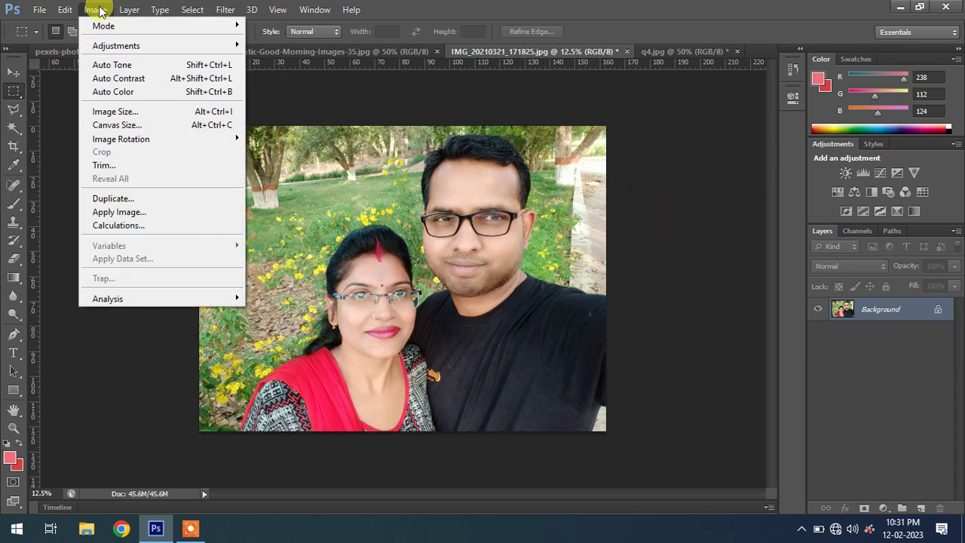
pyautogui.click(119, 125)
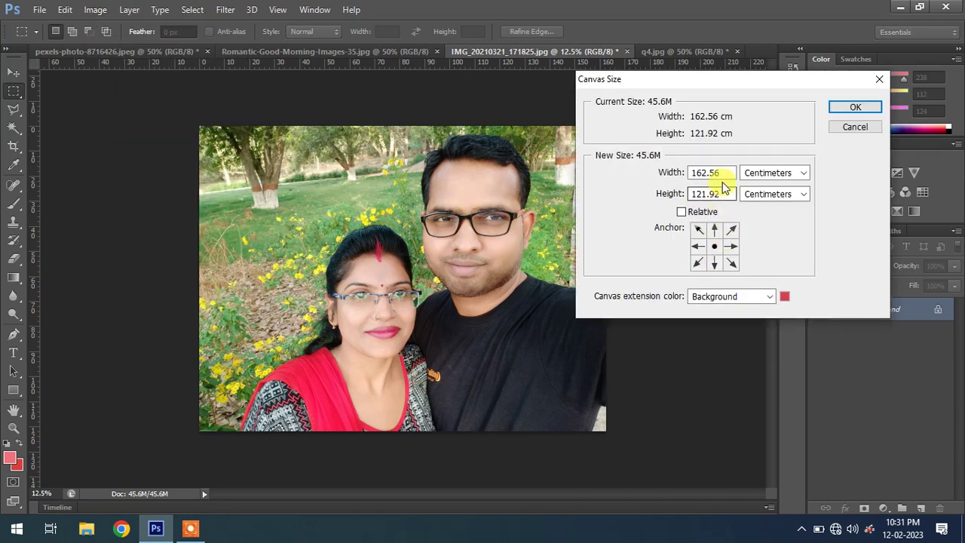
pyautogui.doubleClick(722, 172)
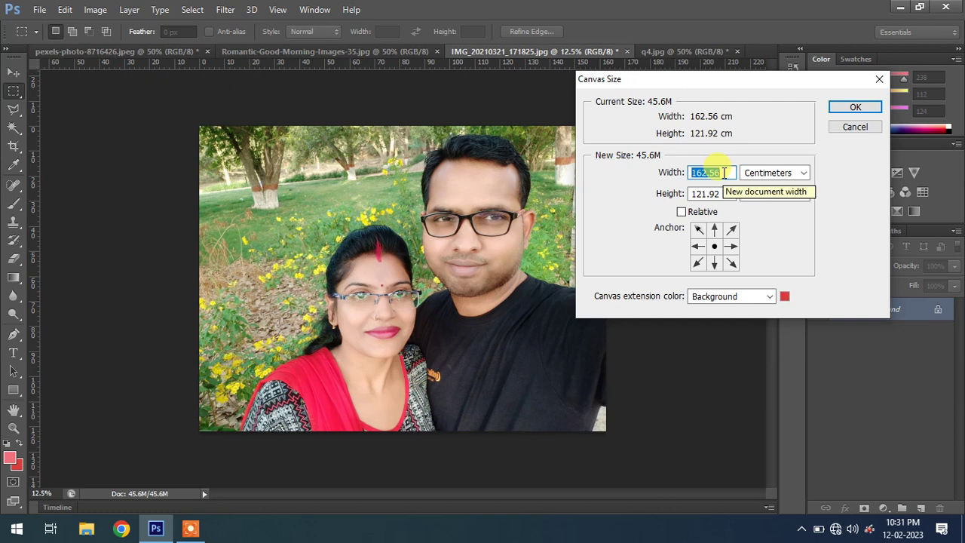
pyautogui.click(723, 173)
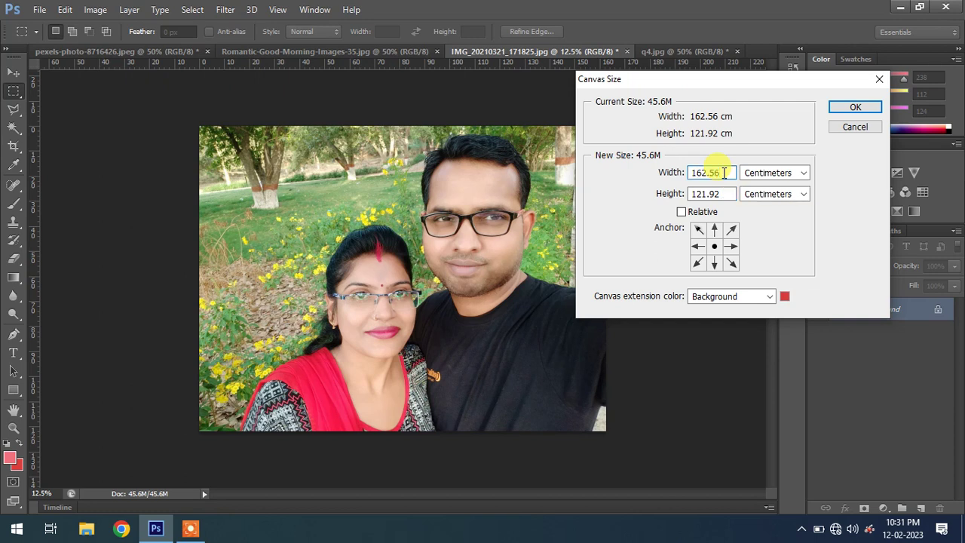
pyautogui.press('BackSpace')
pyautogui.press('BackSpace')
pyautogui.press('BackSpace')
pyautogui.press('BackSpace')
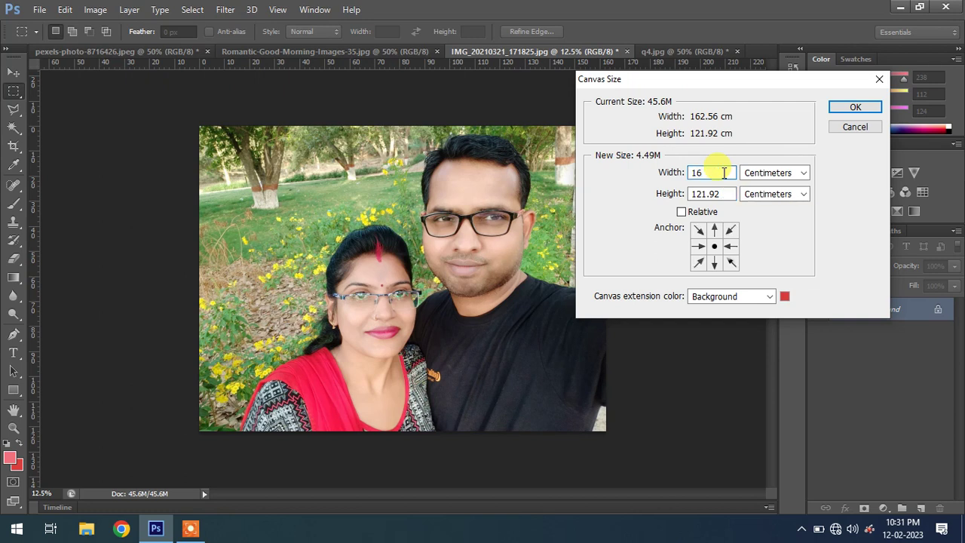
pyautogui.write('8')
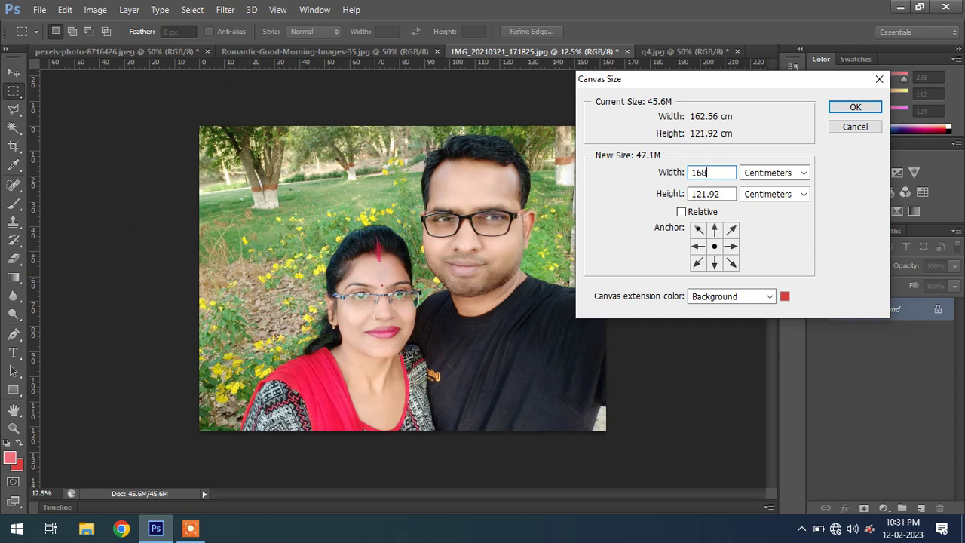
pyautogui.hotkey('ctrl', 'a')
pyautogui.click(698, 246)
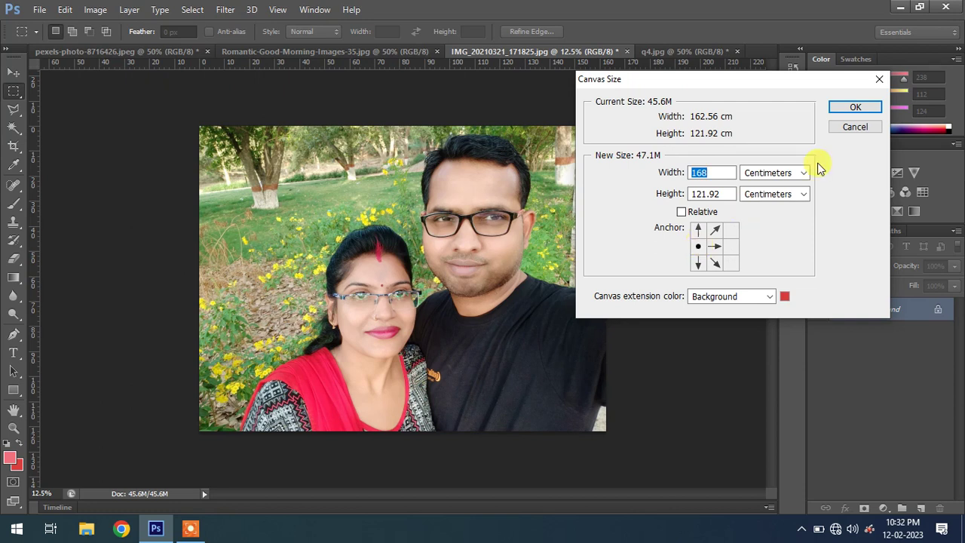
pyautogui.click(855, 108)
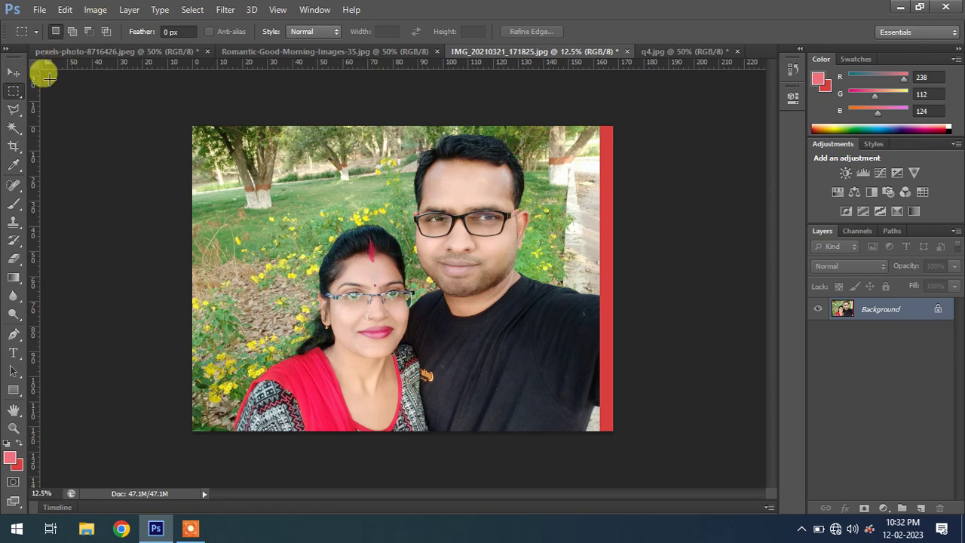
# - Magic-wand the red right strip and bring up its context menu with the Rectangular Marquee
pyautogui.click(17, 128)
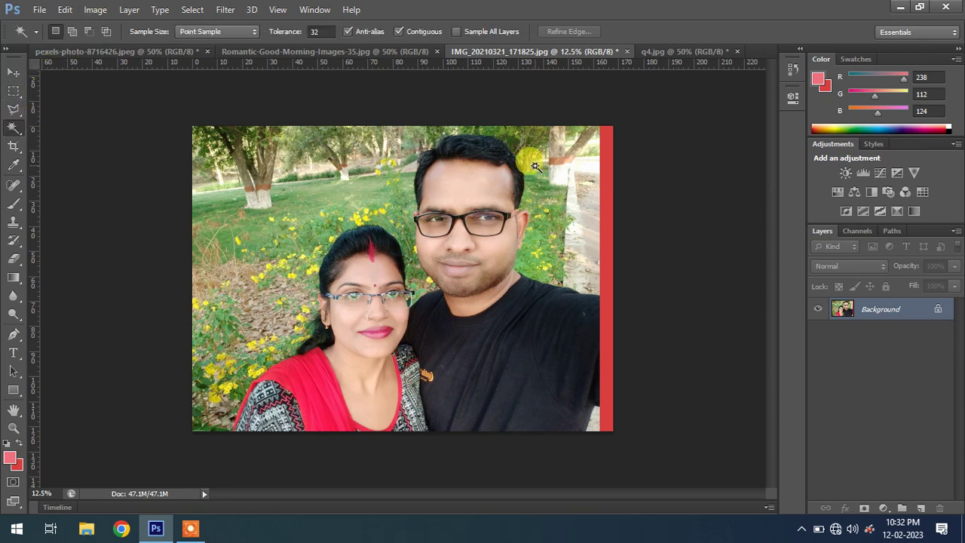
pyautogui.click(610, 191)
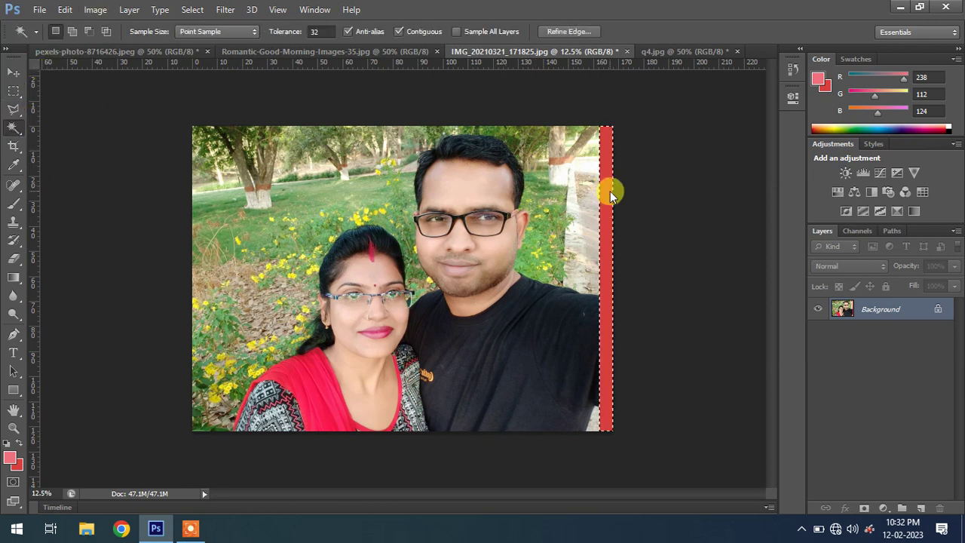
pyautogui.click(14, 95)
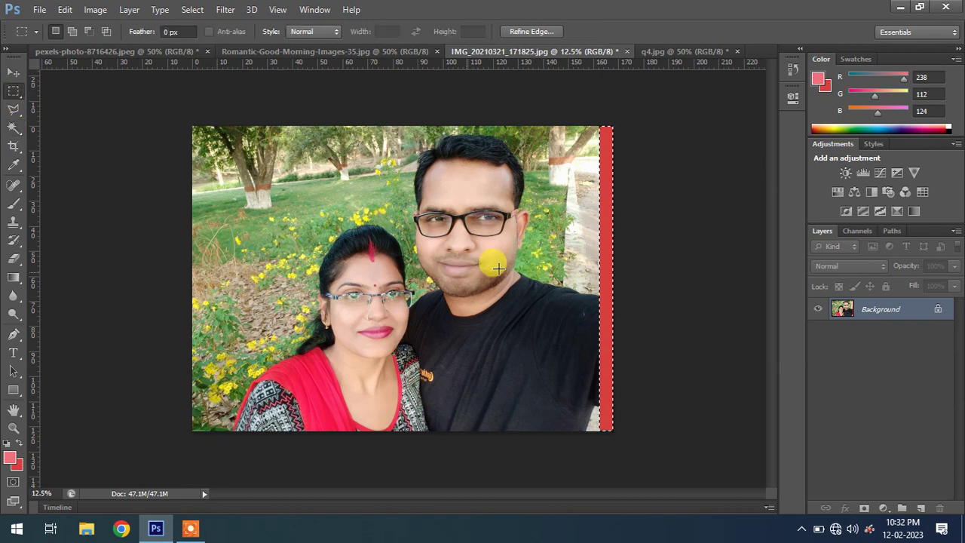
pyautogui.rightClick(611, 265)
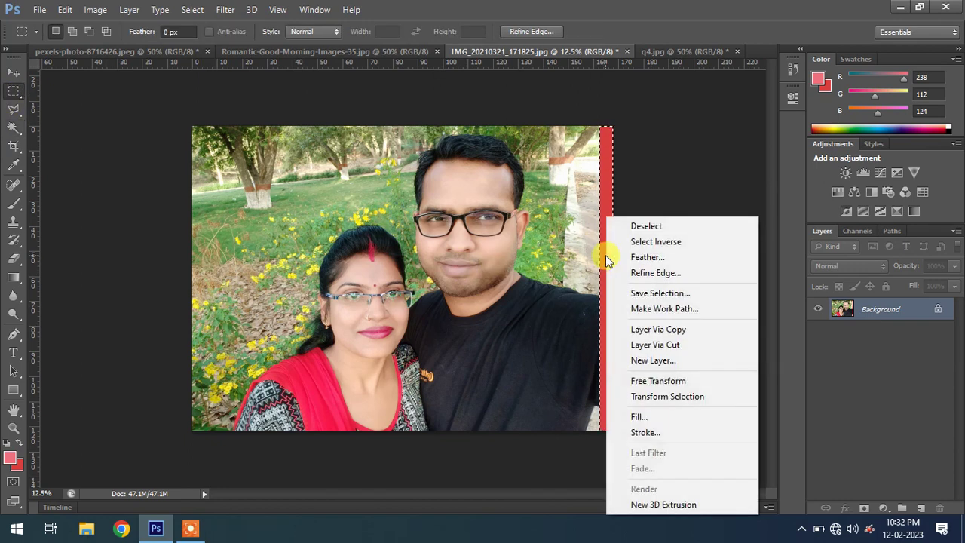
# - Content-Aware Fill the red right strip of IMG_20210321_171825.jpg with extended park path and trees
pyautogui.click(644, 416)
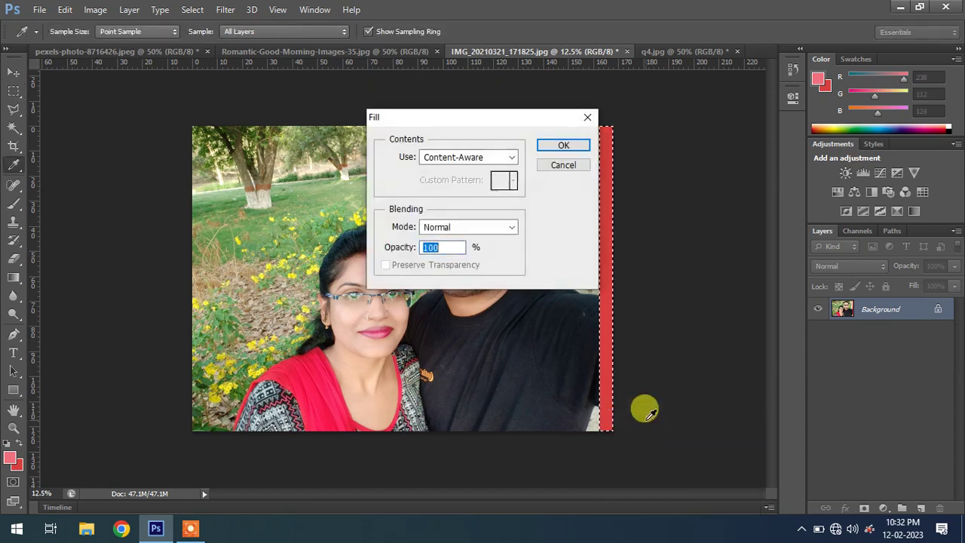
pyautogui.click(551, 145)
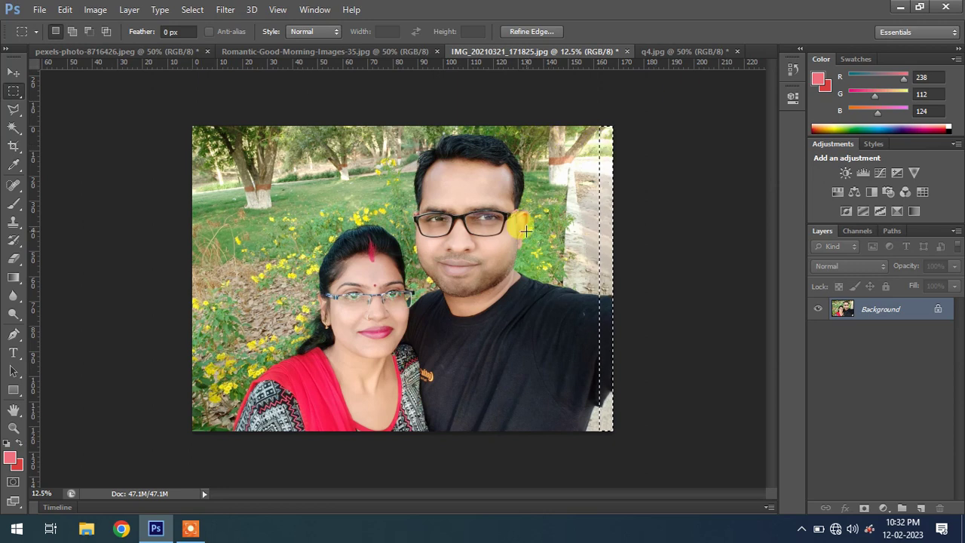
# - Deselect the filled right strip to reveal the seamless widened park selfie
pyautogui.hotkey('ctrl', 'd')
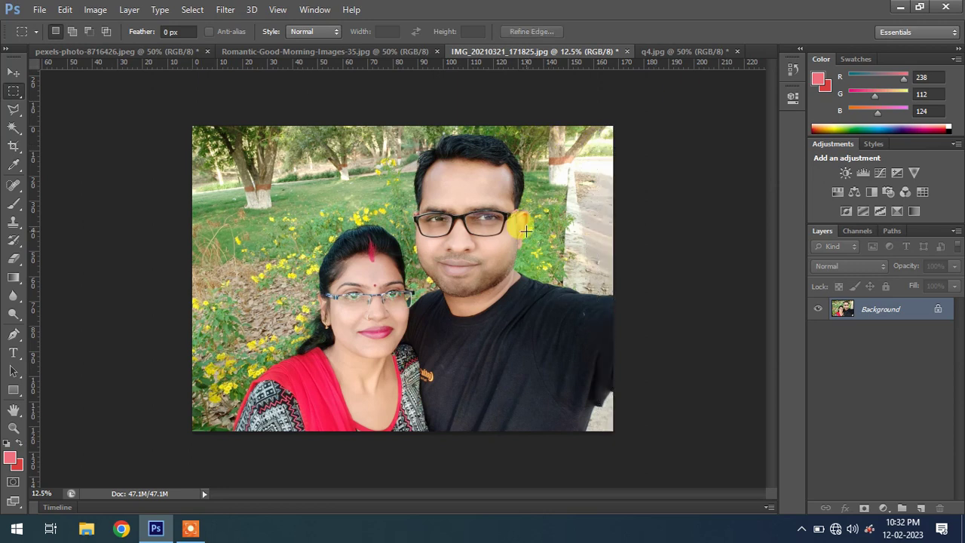